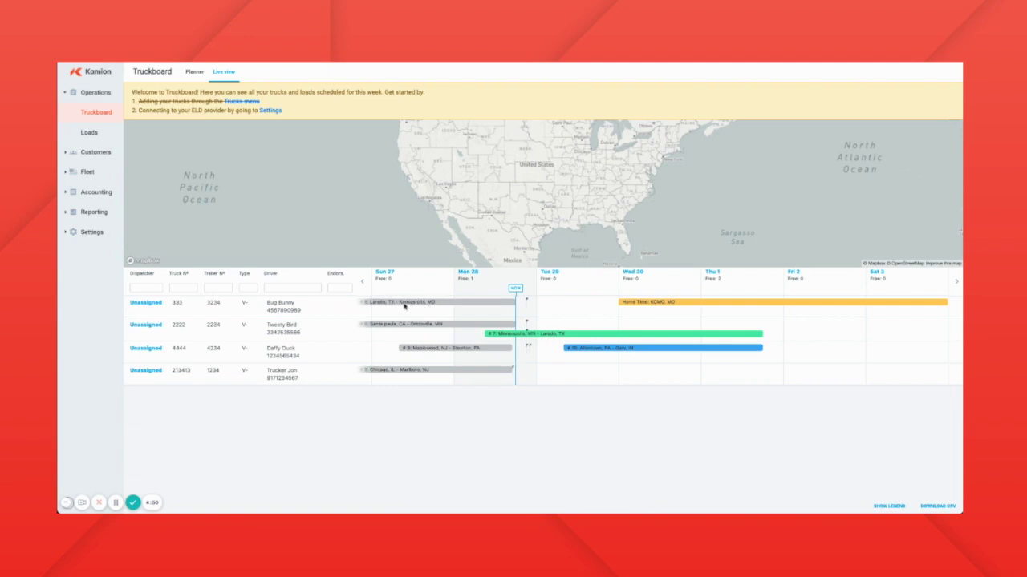
Step: Open the Laredo, TX to Kansas City, MO load and upload 3128.jpg to it as a BOL document
click(405, 305)
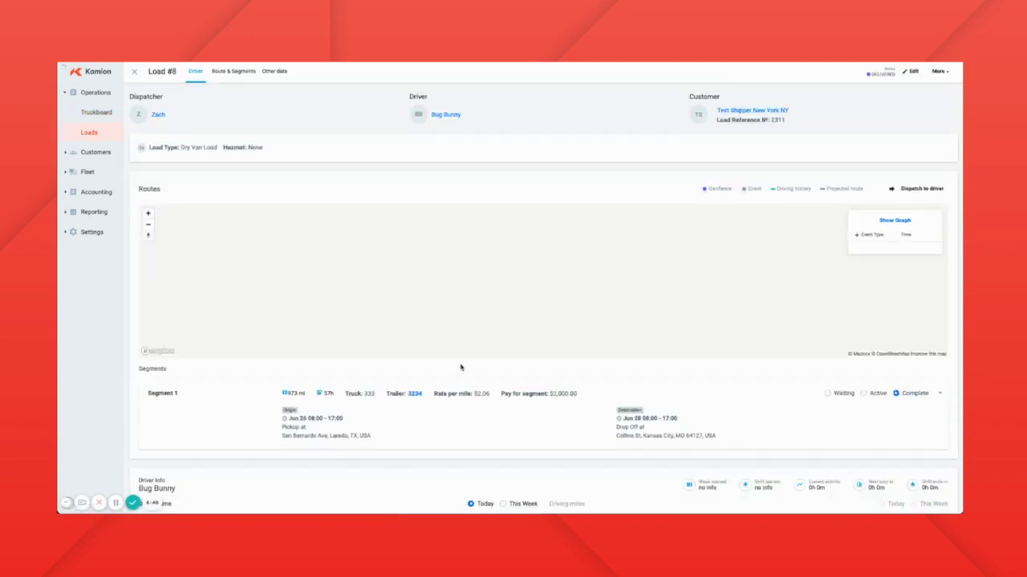
scroll(449, 373, down, 5)
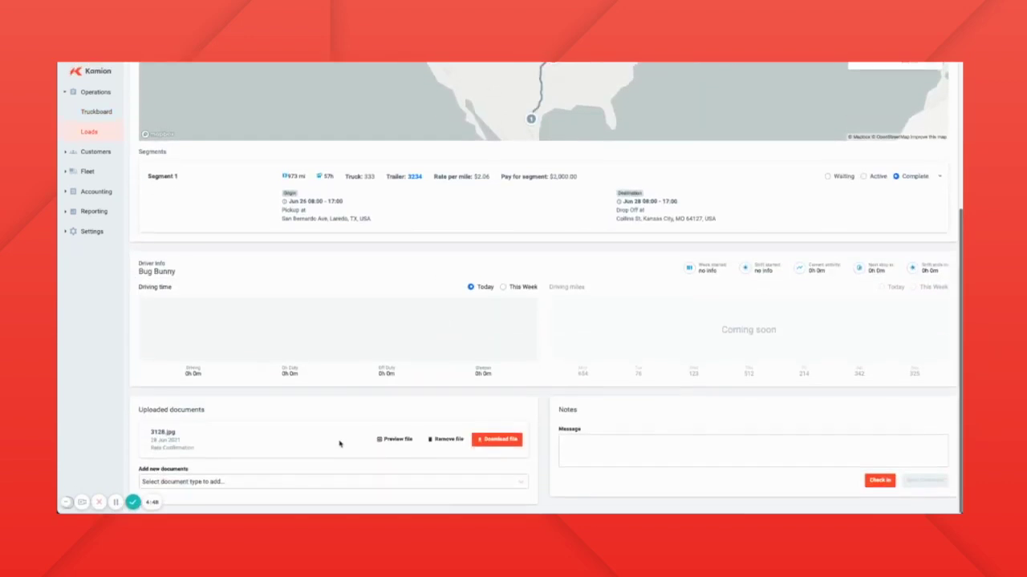
click(505, 482)
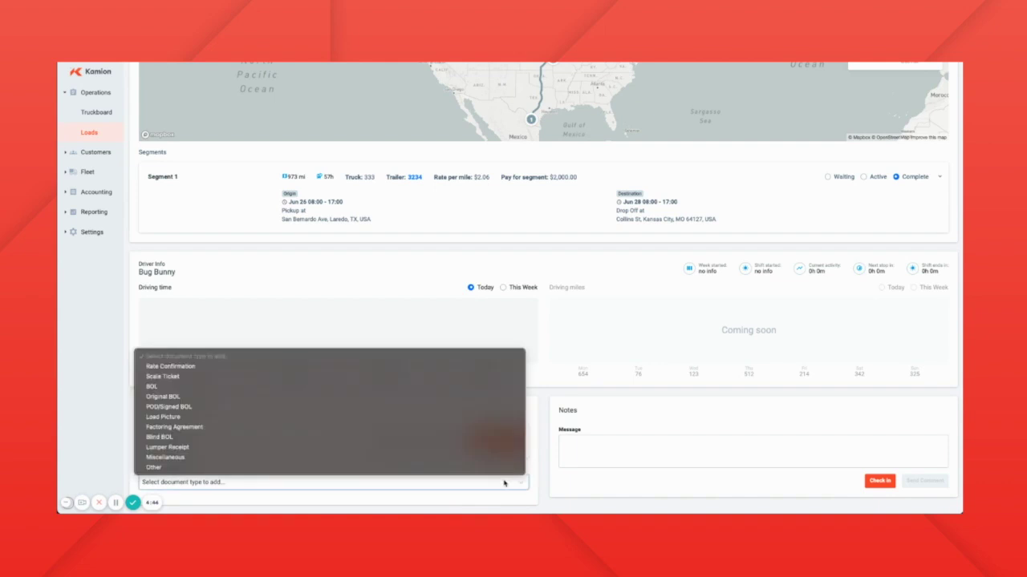
click(214, 387)
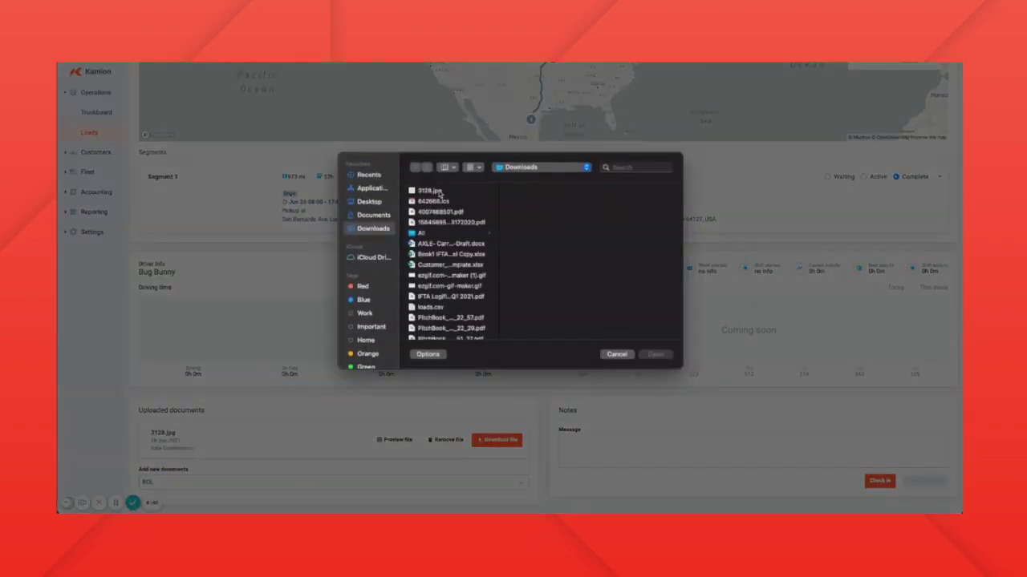
click(430, 191)
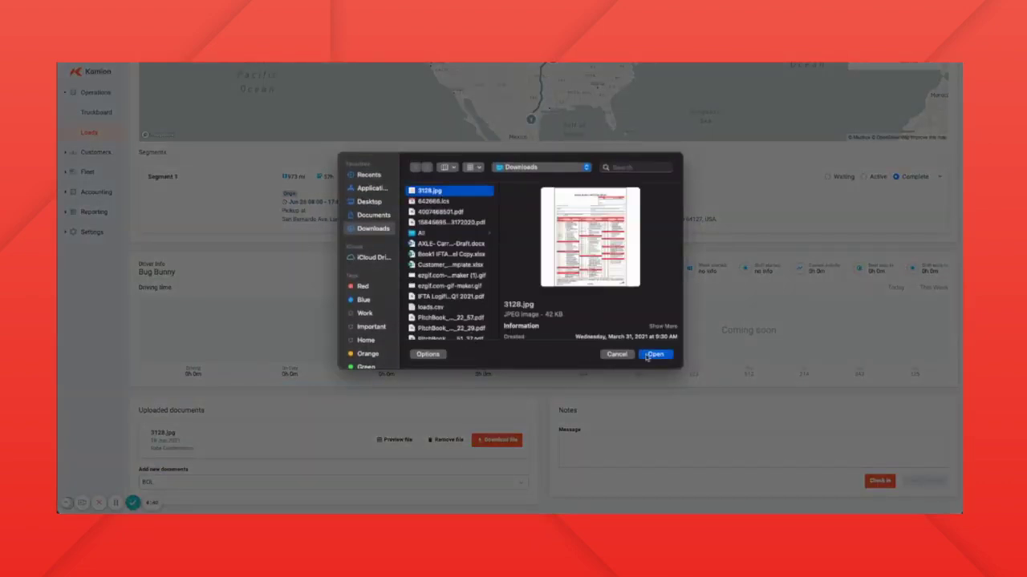
click(656, 354)
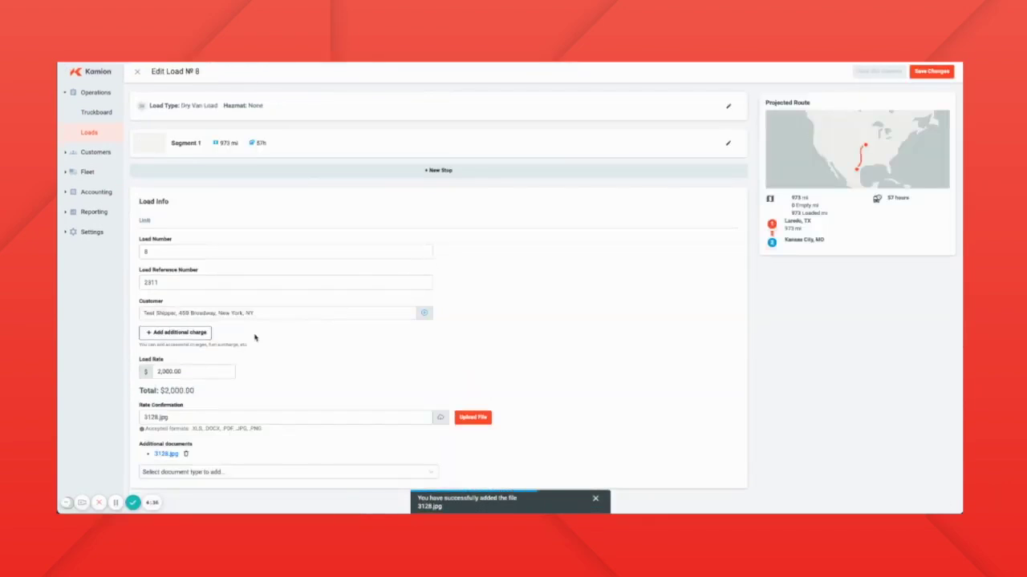
Step: Add a Lumper accessorial charge of $75.00 to load 8 and save the load changes
click(176, 333)
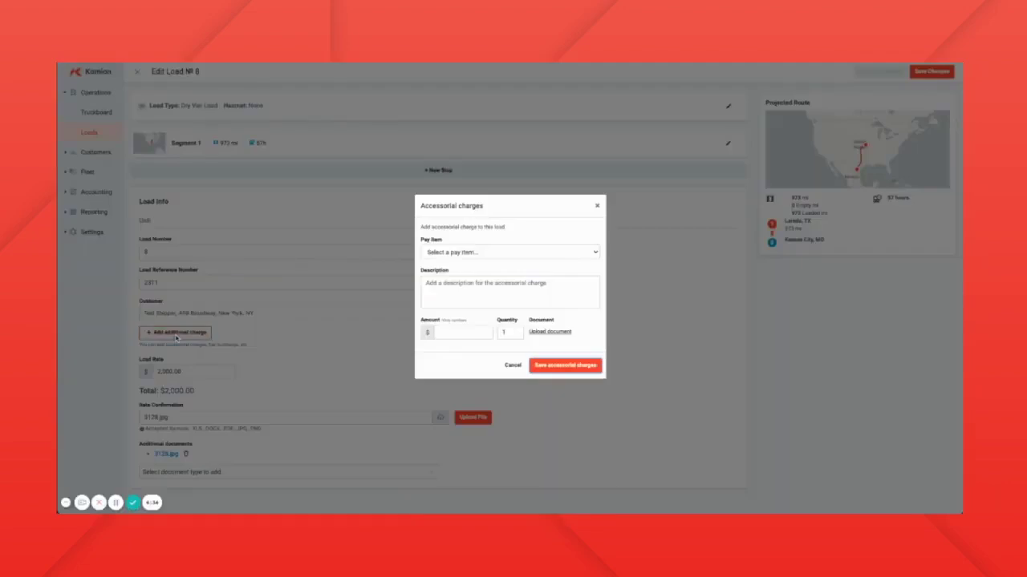
click(455, 253)
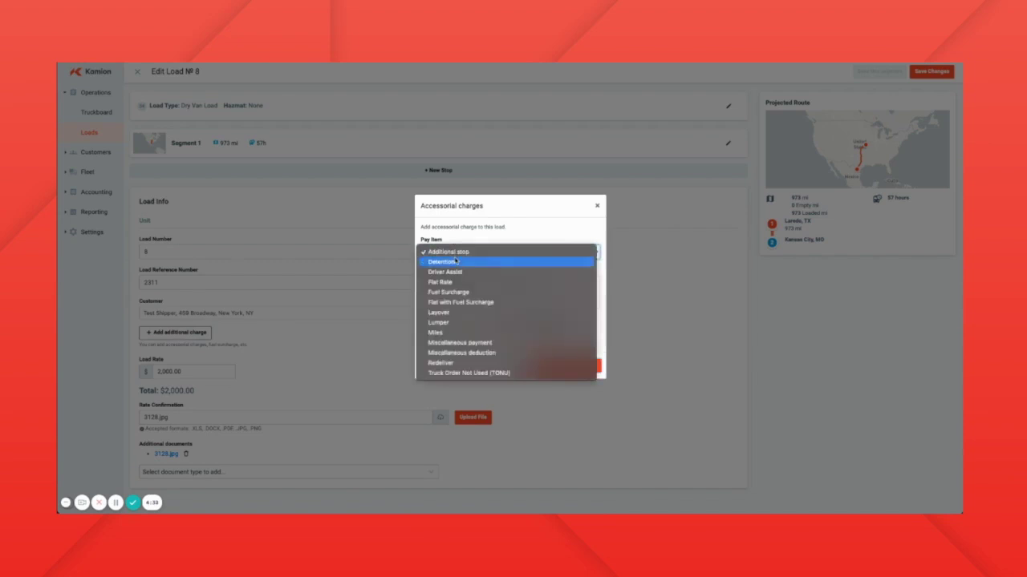
click(461, 324)
click(452, 332)
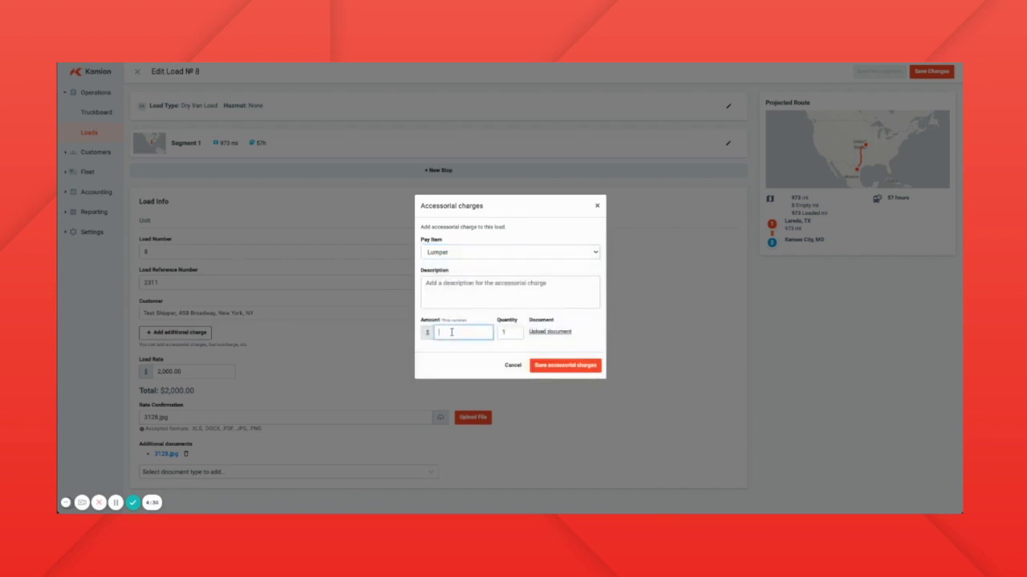
click(551, 365)
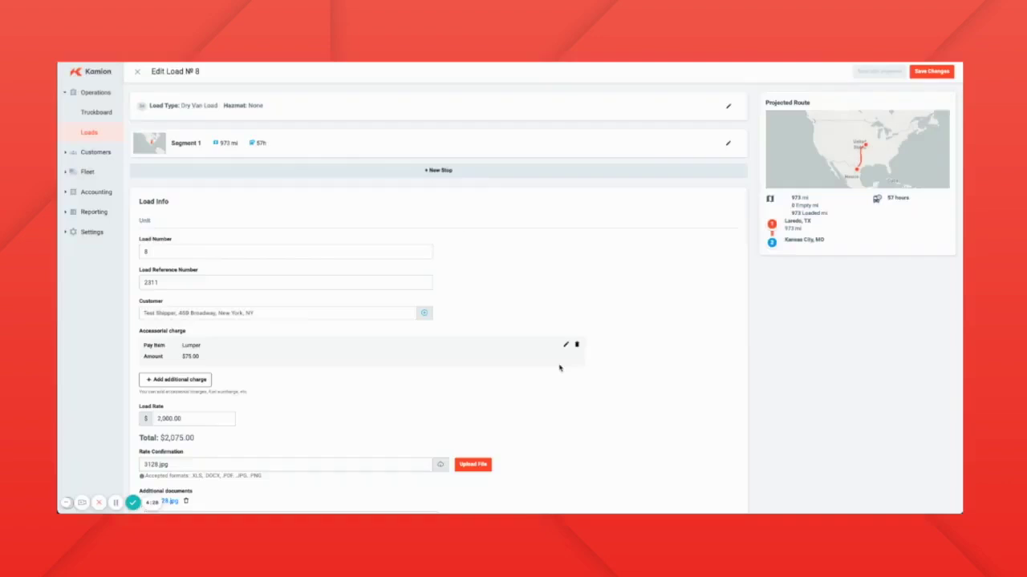
click(924, 74)
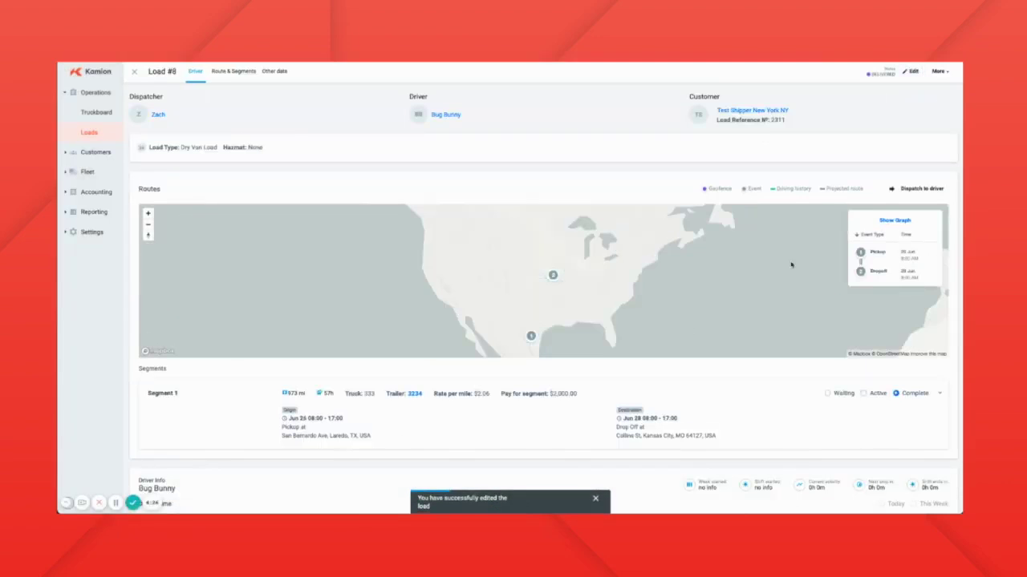
Step: Check load 8's uploaded documents and approve the load
scroll(642, 362, down, 5)
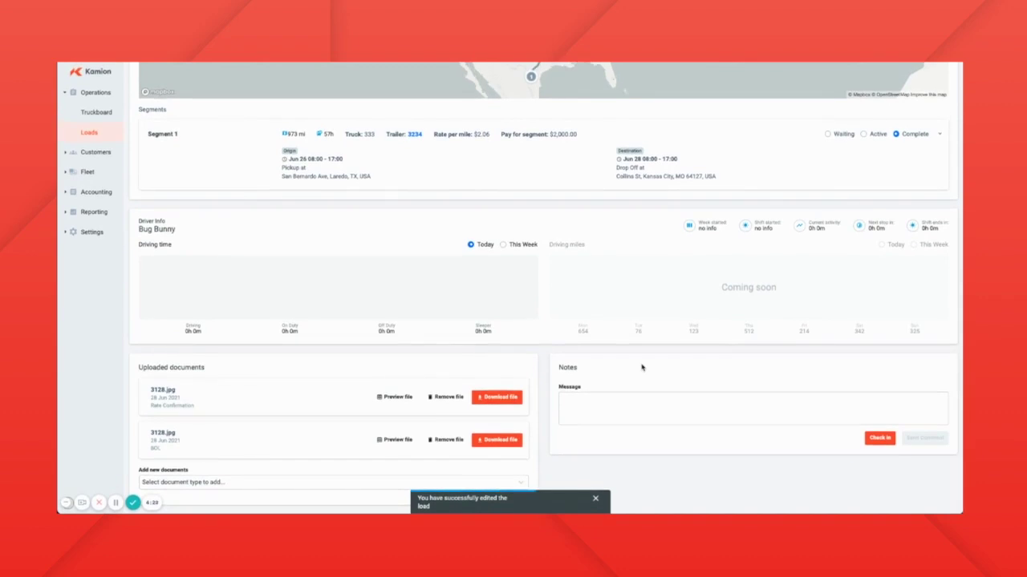
scroll(644, 356, up, 5)
click(940, 73)
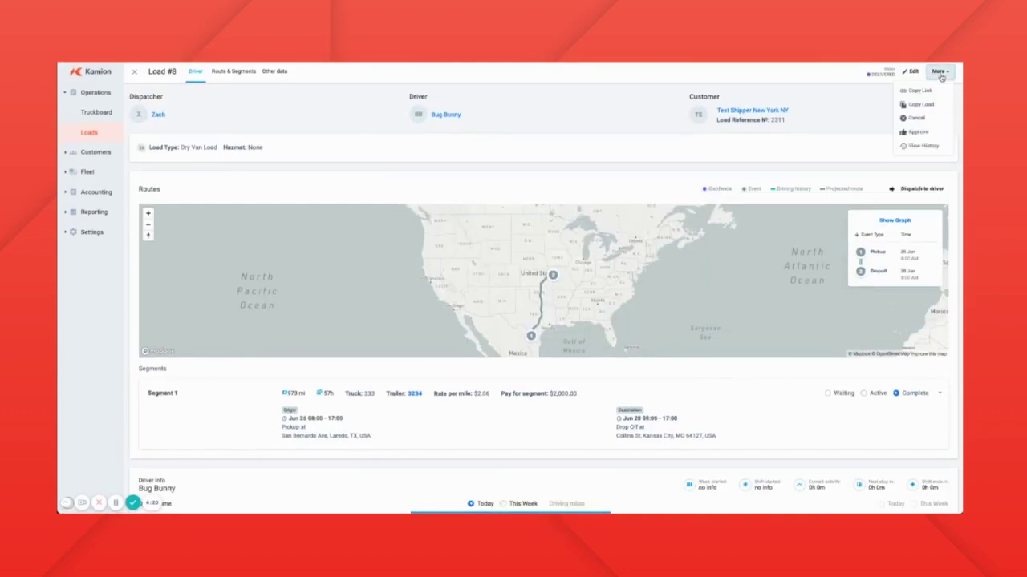
click(917, 133)
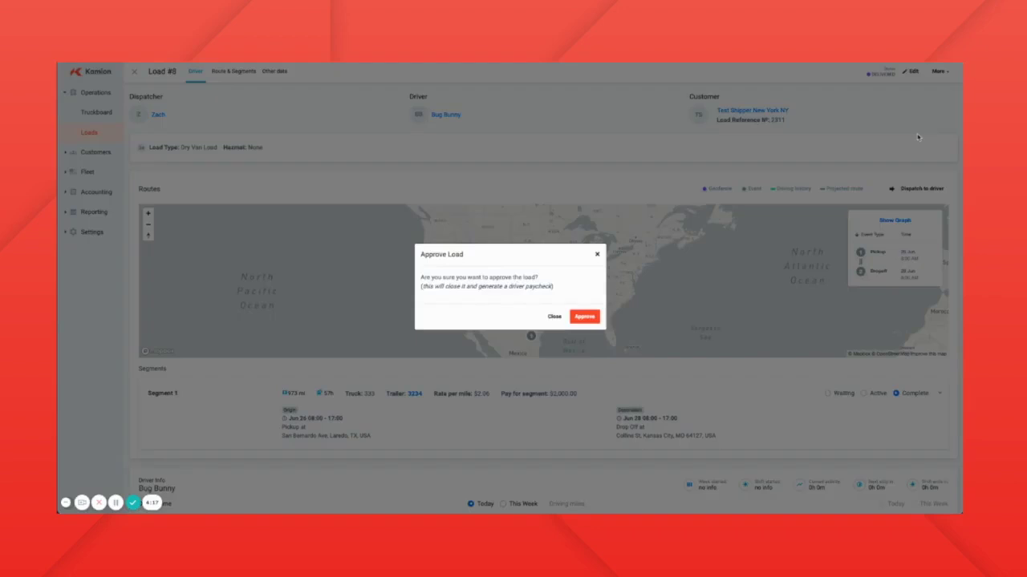
click(583, 316)
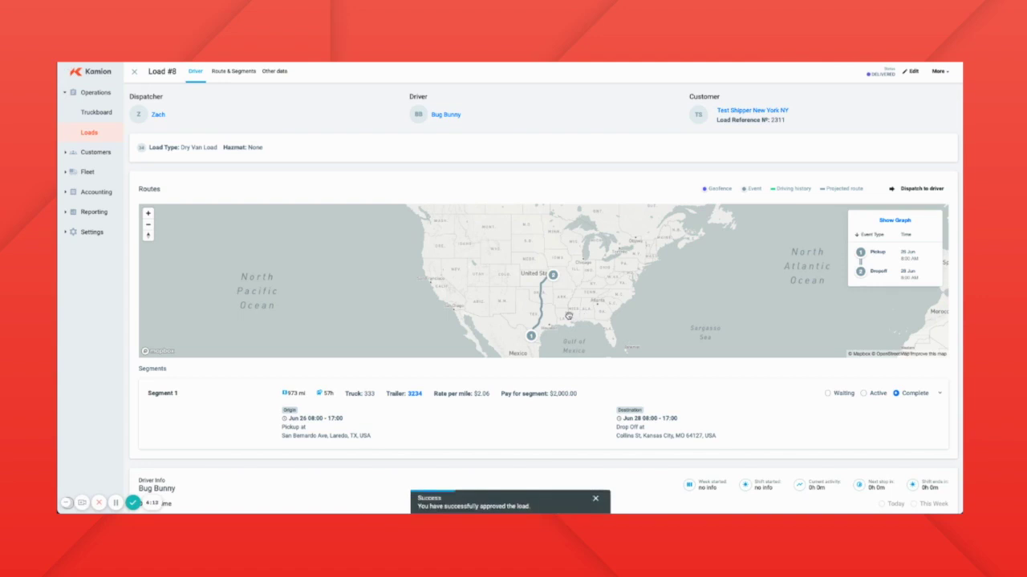
Step: Filter the accounting invoices to Approved and review the invoice for load 8
click(94, 193)
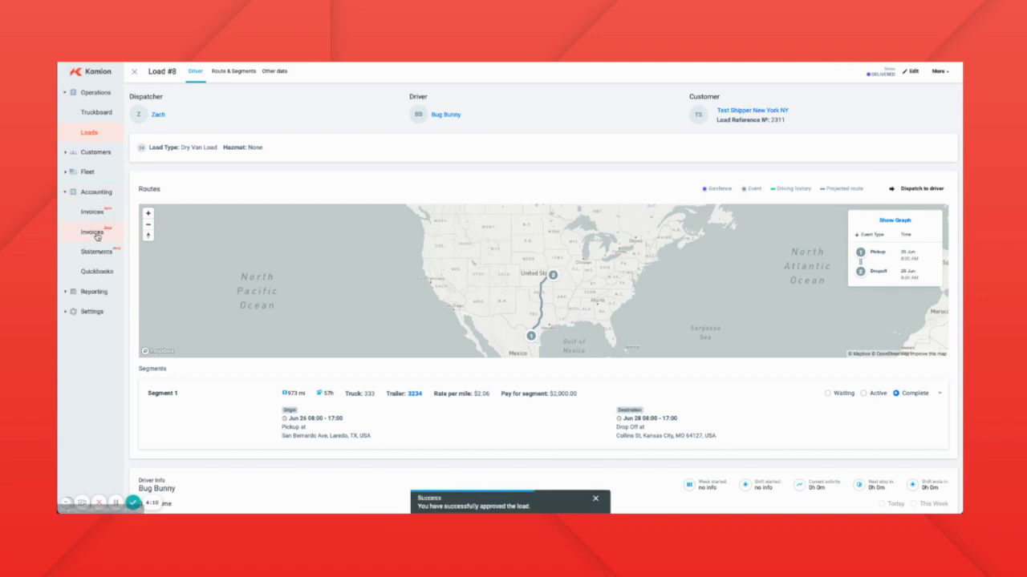
click(94, 233)
click(350, 72)
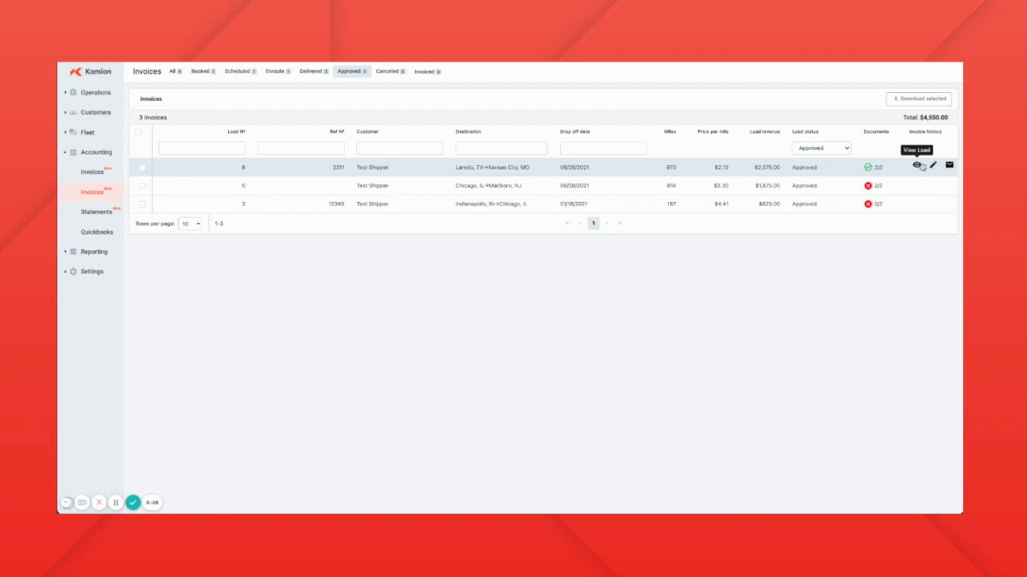
click(370, 171)
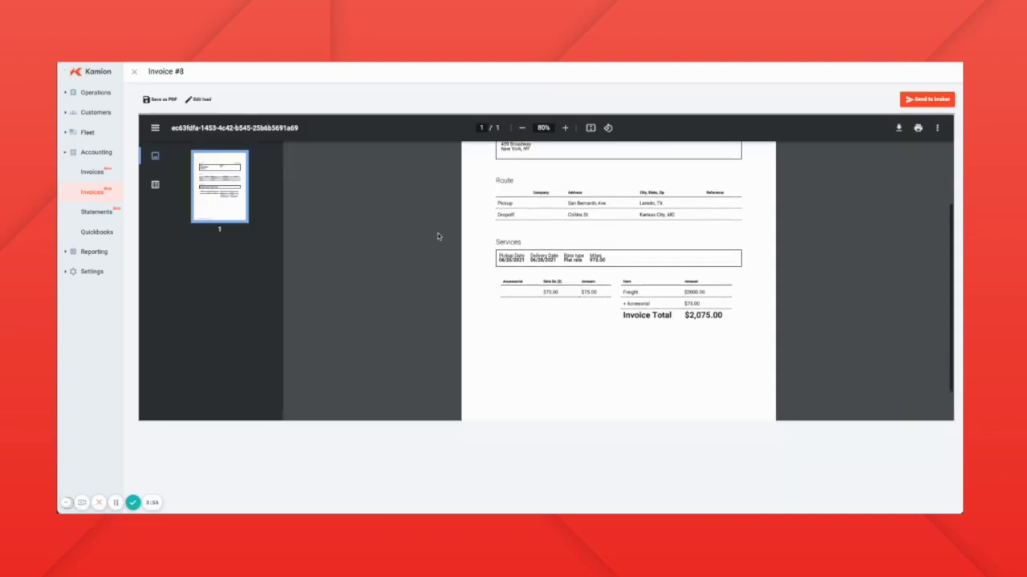
scroll(437, 236, up, 2)
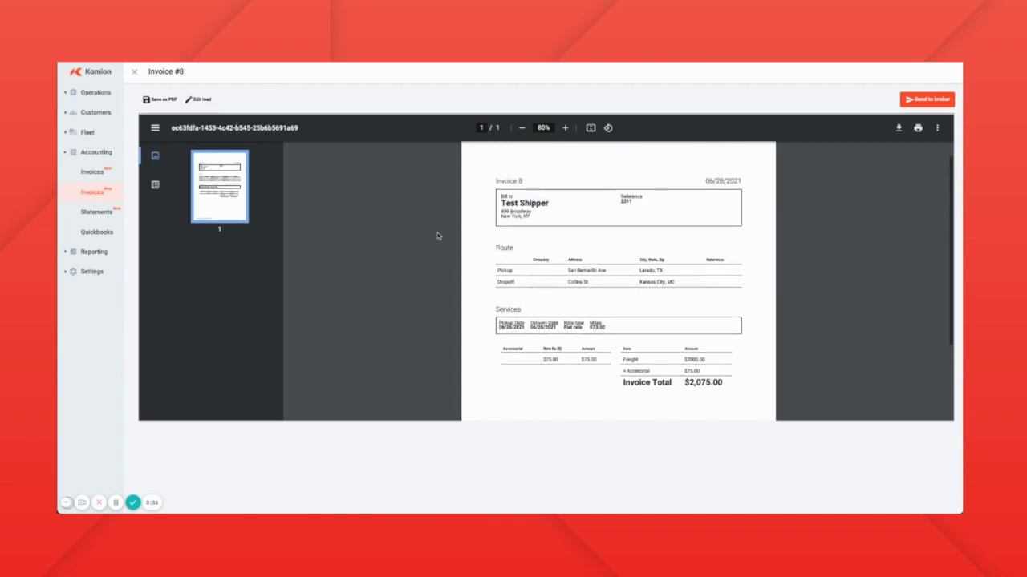
click(135, 72)
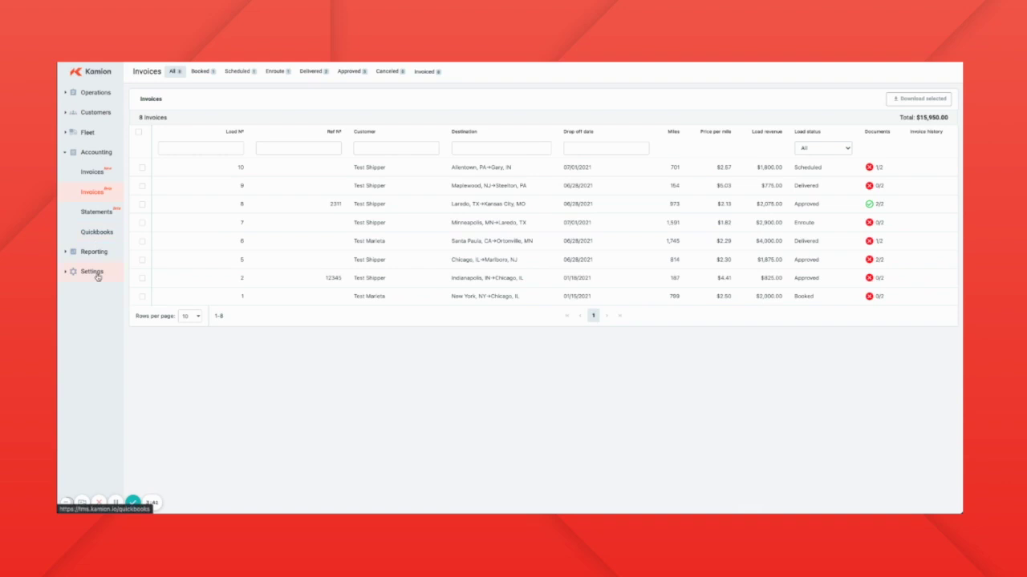
Step: Authenticate the QuickBooks account with the saved Intuit sign-in and connect Kamion to Sandbox Company_US_1
click(97, 235)
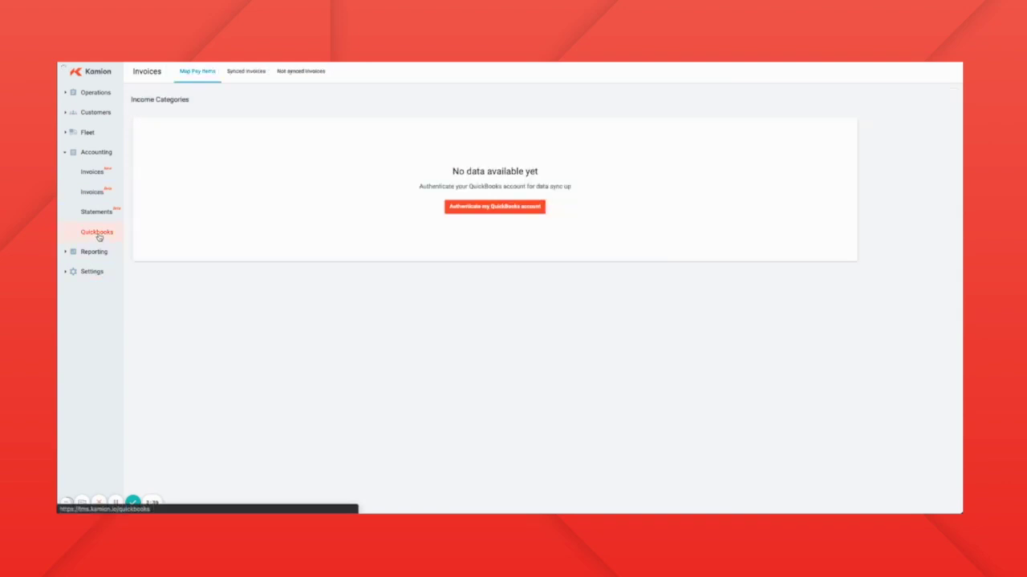
click(485, 210)
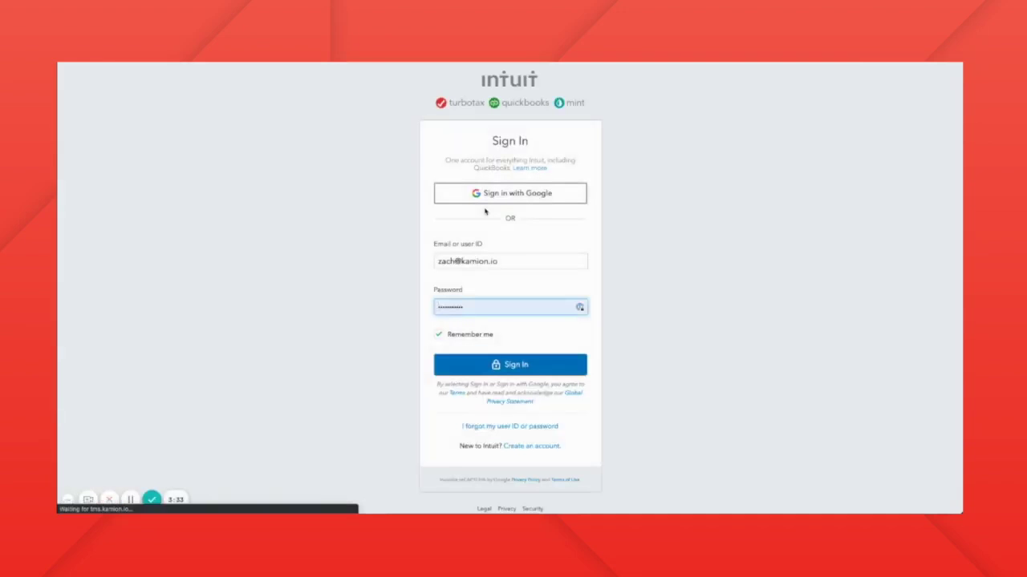
click(474, 367)
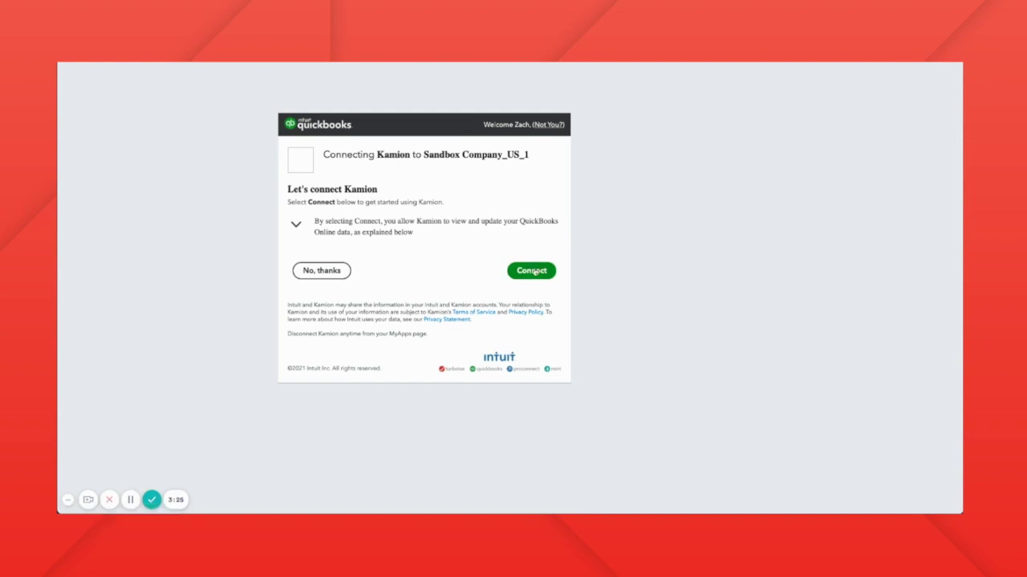
click(534, 273)
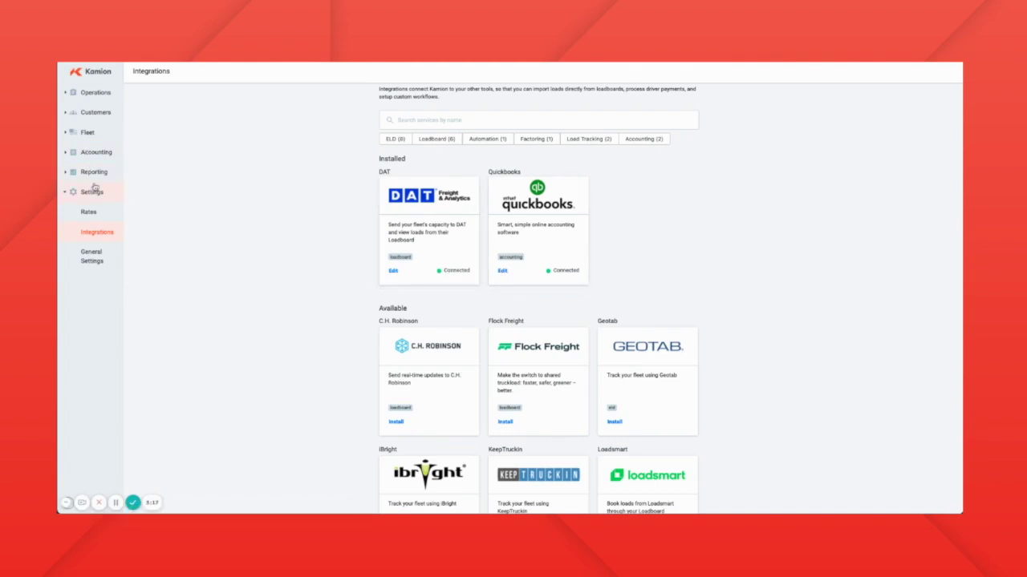
Step: In the QuickBooks pay item mapping, map the Flat with Fuel Surcharge income category to Linehaul Revenue in the first row
click(90, 157)
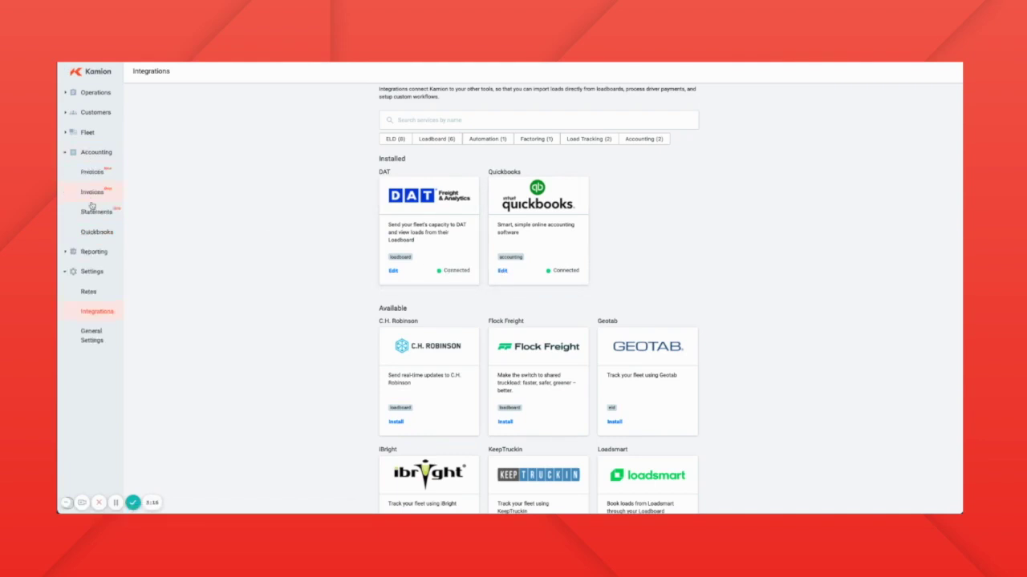
click(91, 234)
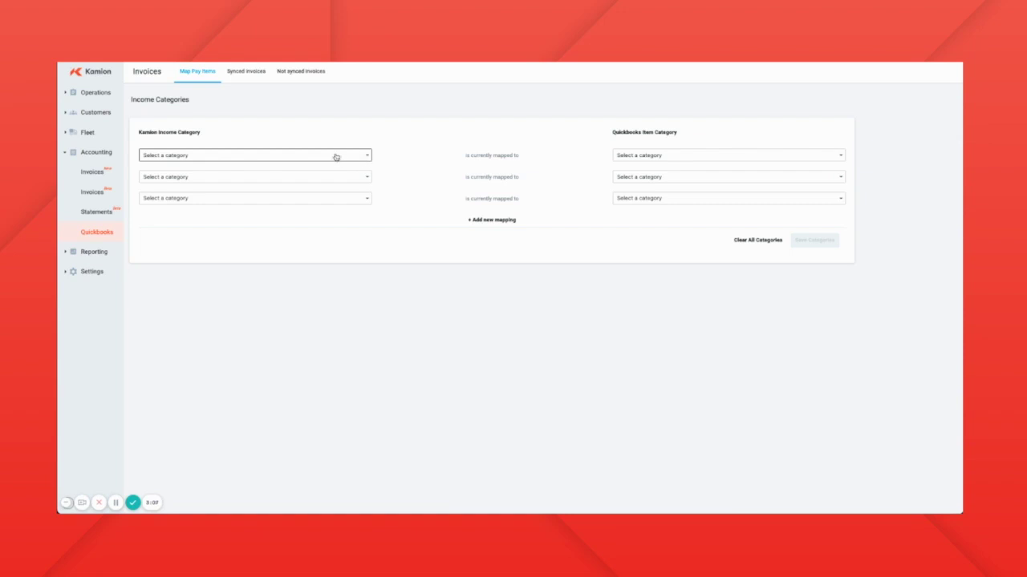
click(705, 157)
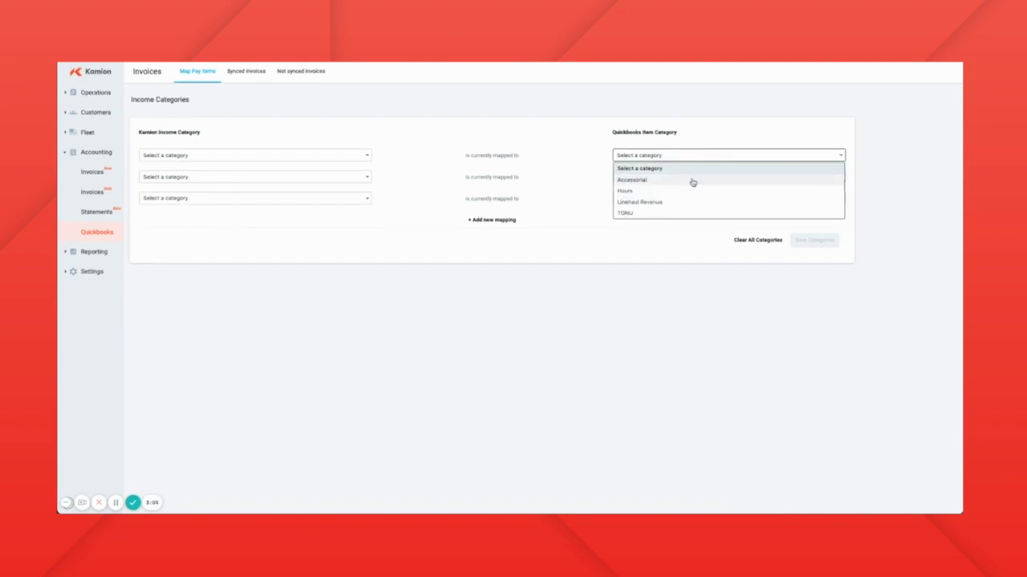
click(386, 158)
click(367, 157)
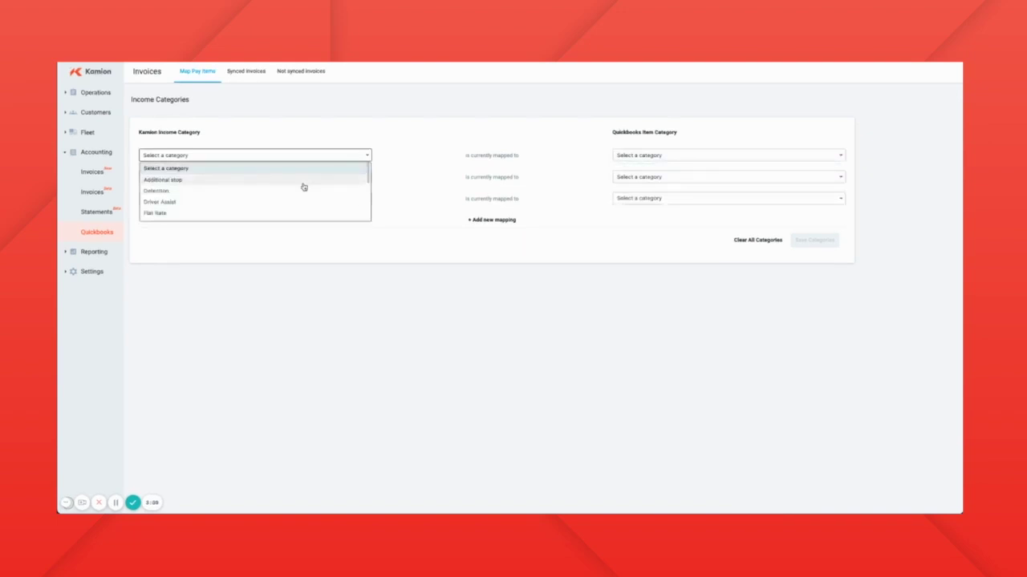
scroll(304, 196, down, 1)
scroll(305, 197, down, 2)
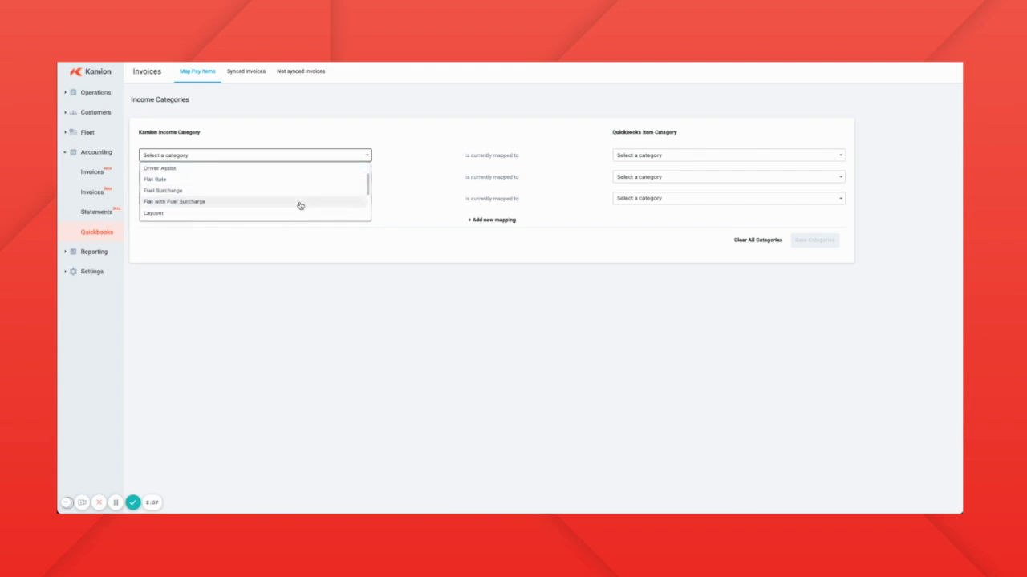
click(297, 201)
click(706, 160)
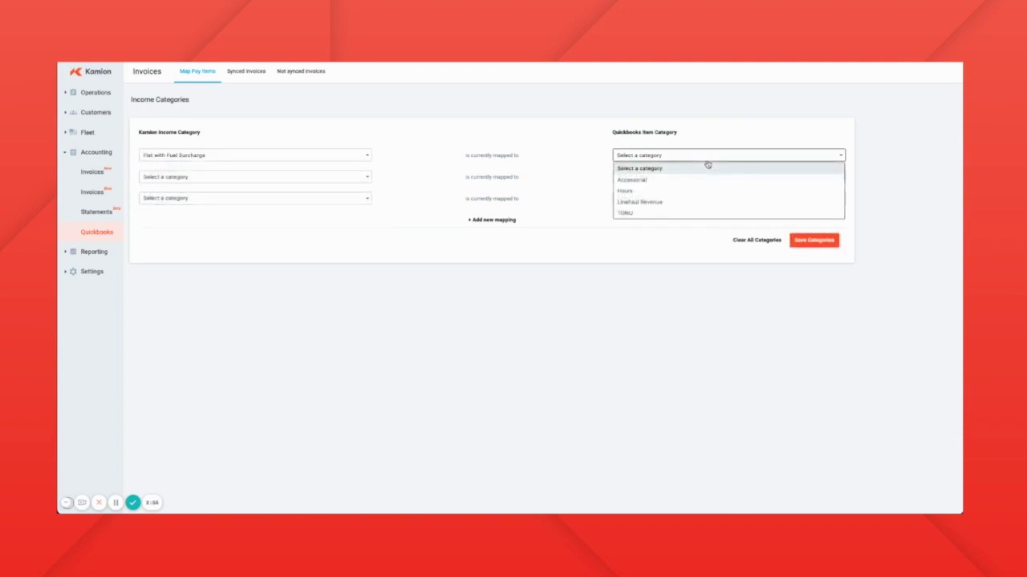
click(686, 202)
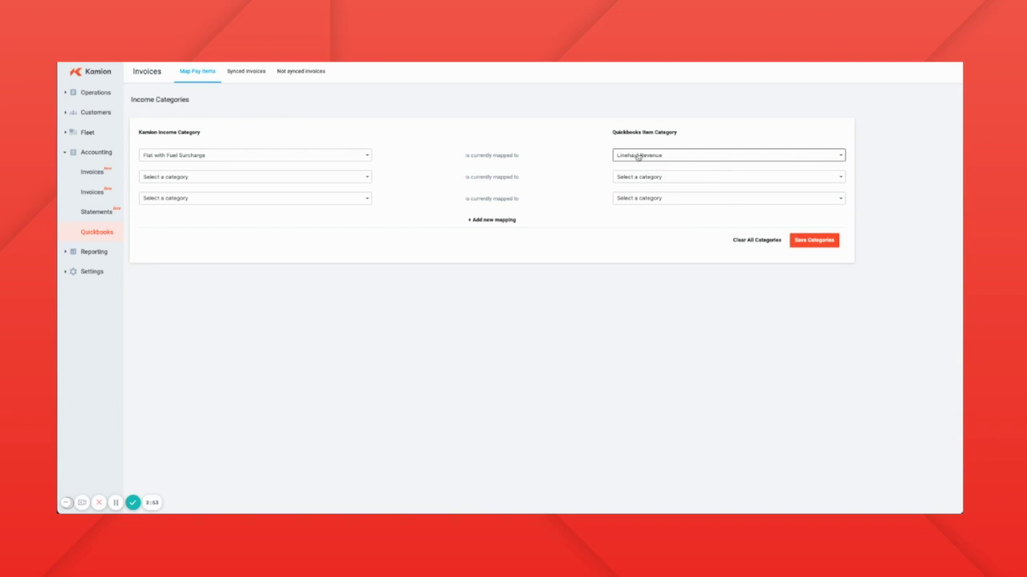
Step: Map the Detention income category to the QuickBooks item Accessorial in the second mapping row
click(369, 177)
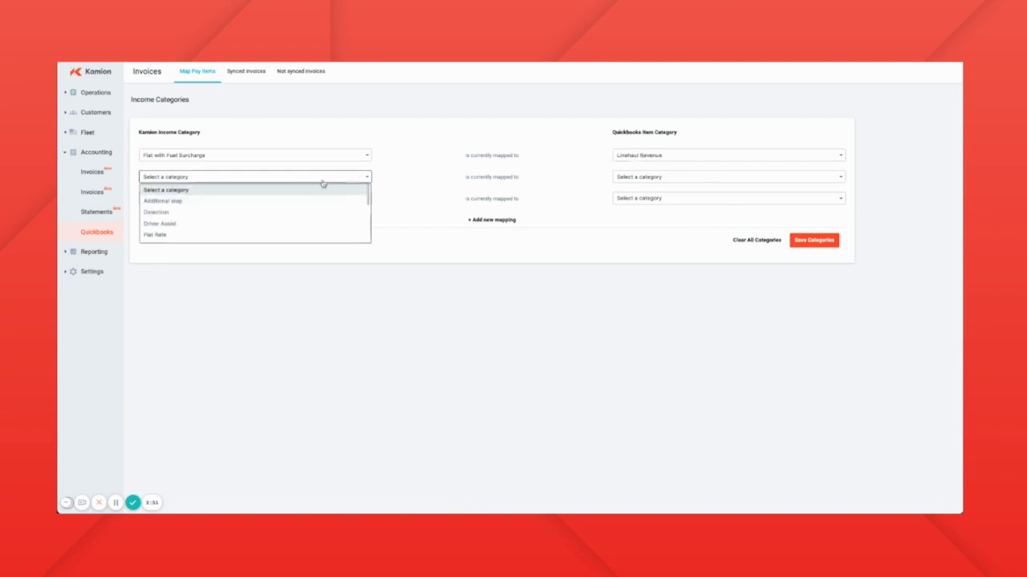
click(284, 214)
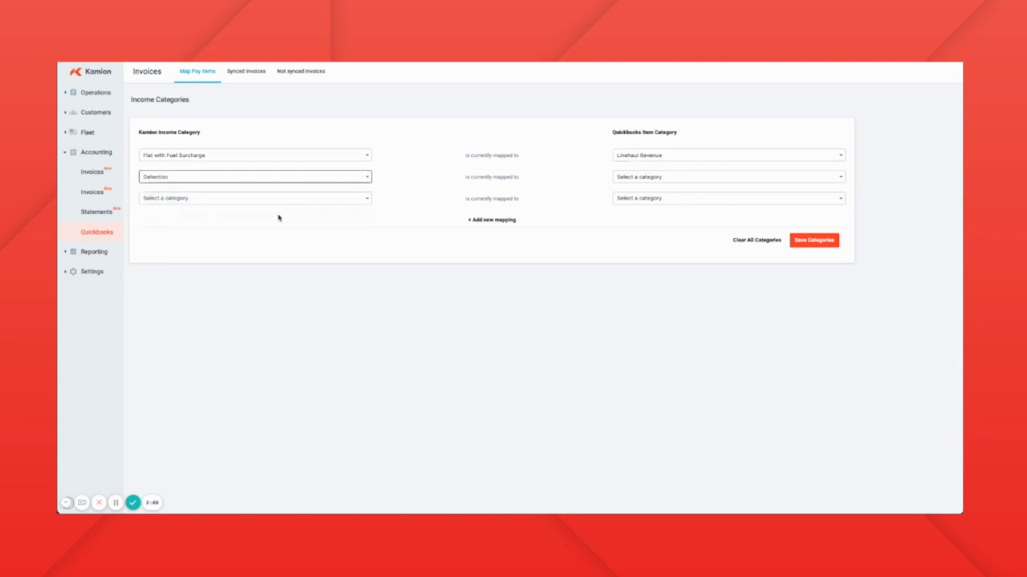
click(698, 178)
click(663, 202)
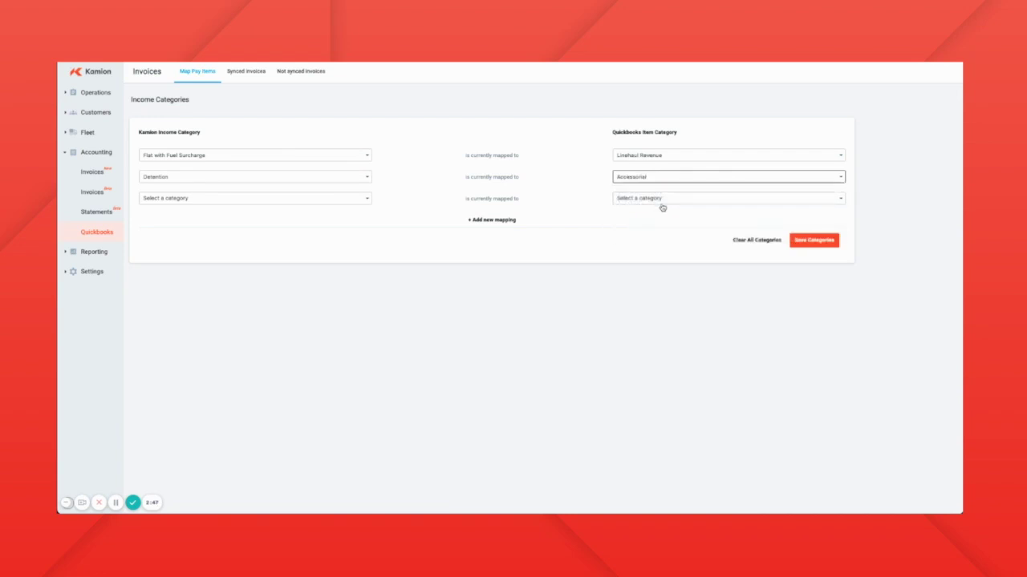
Step: Map the Layover income category to the QuickBooks item Hours in the third mapping row
click(367, 198)
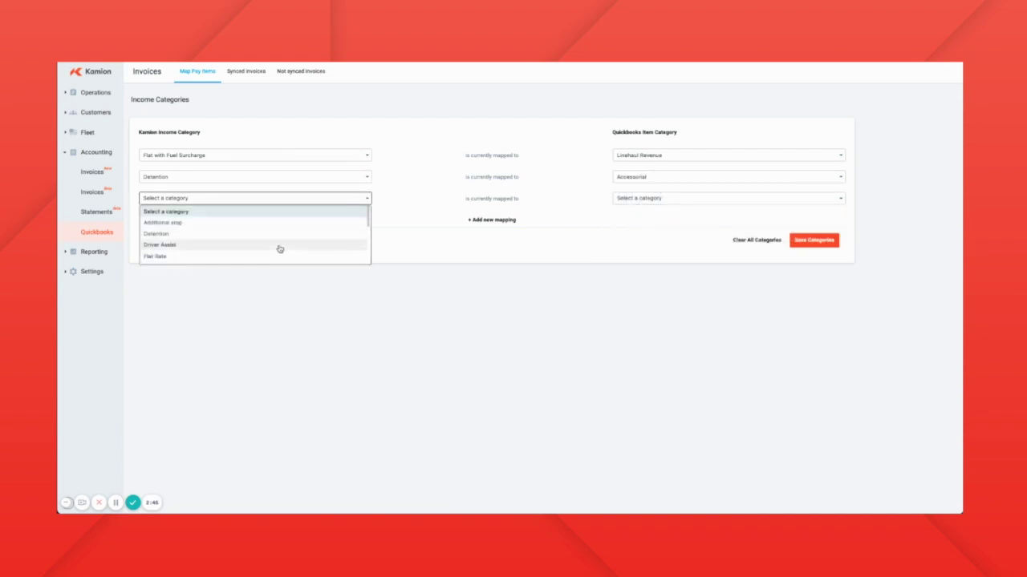
scroll(260, 238, down, 4)
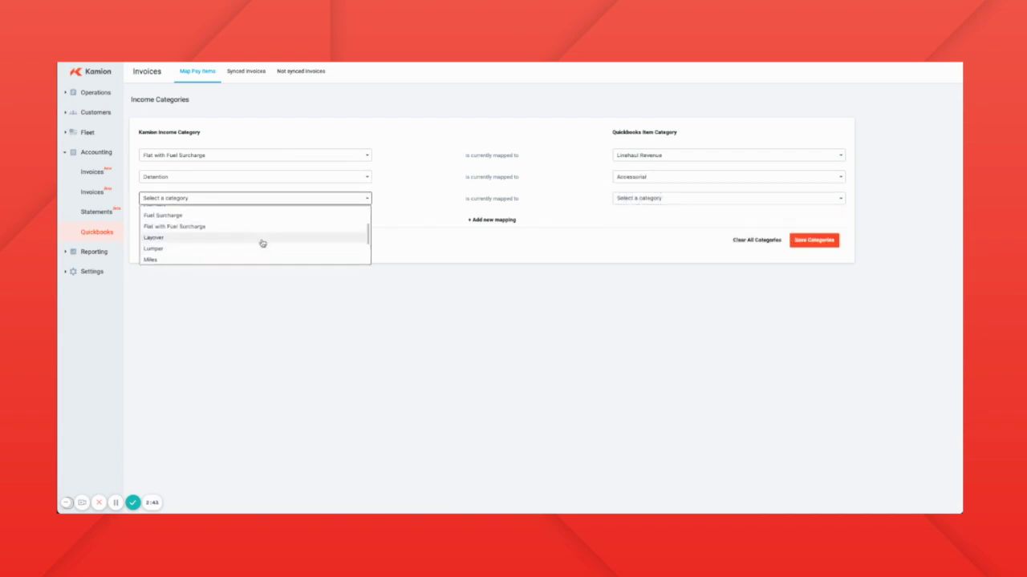
click(261, 238)
click(740, 202)
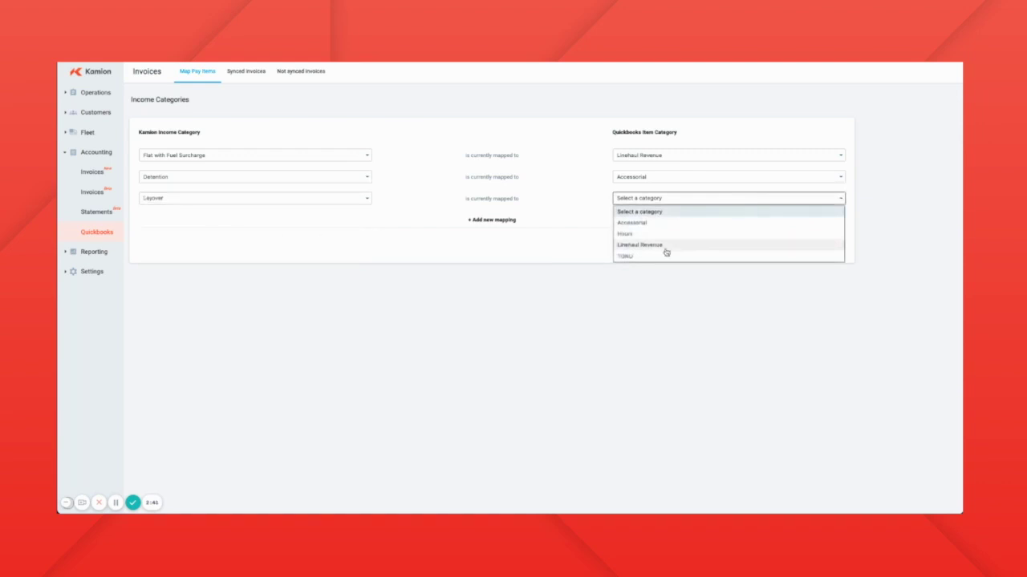
click(626, 235)
Step: Add a fourth mapping that links the Truck Order Not Used (TONU) income category to the QuickBooks item TONU
click(486, 221)
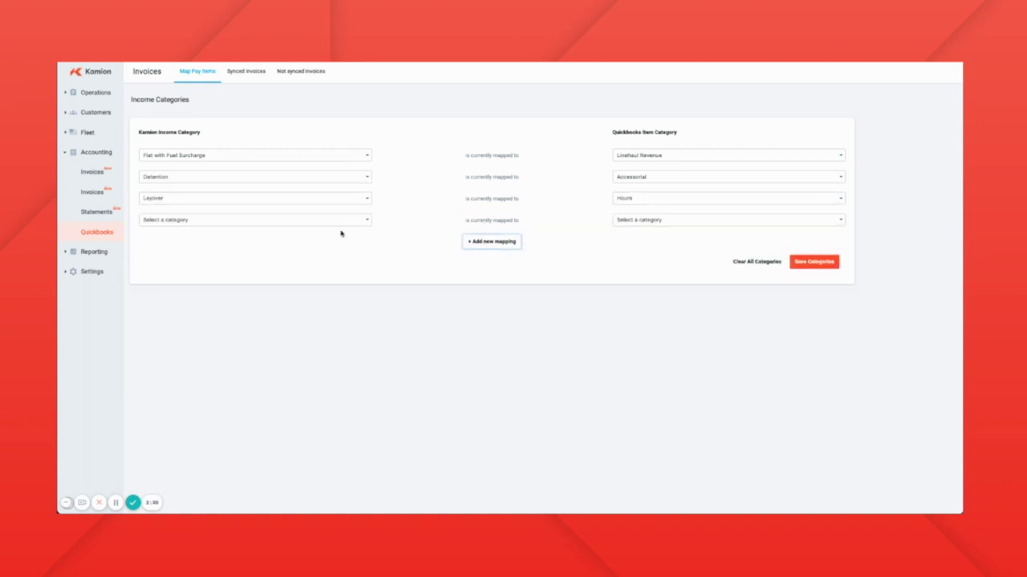
click(356, 223)
scroll(307, 276, down, 3)
click(307, 272)
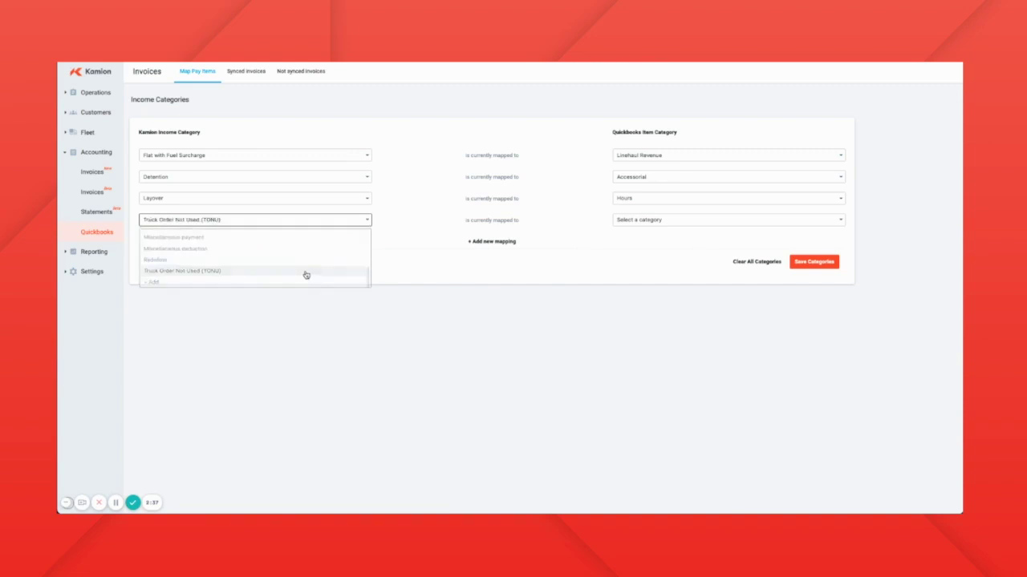
click(793, 222)
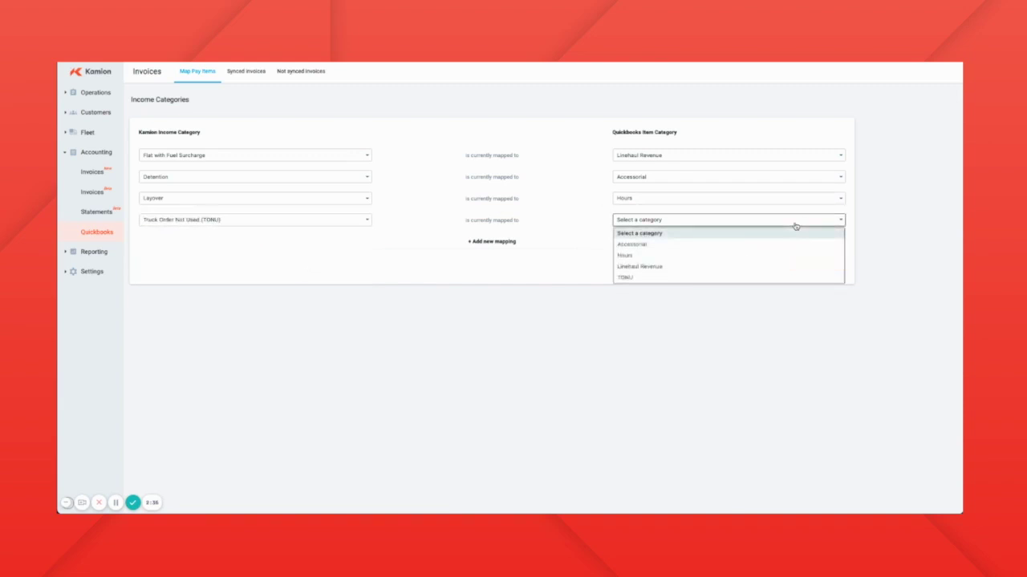
click(691, 277)
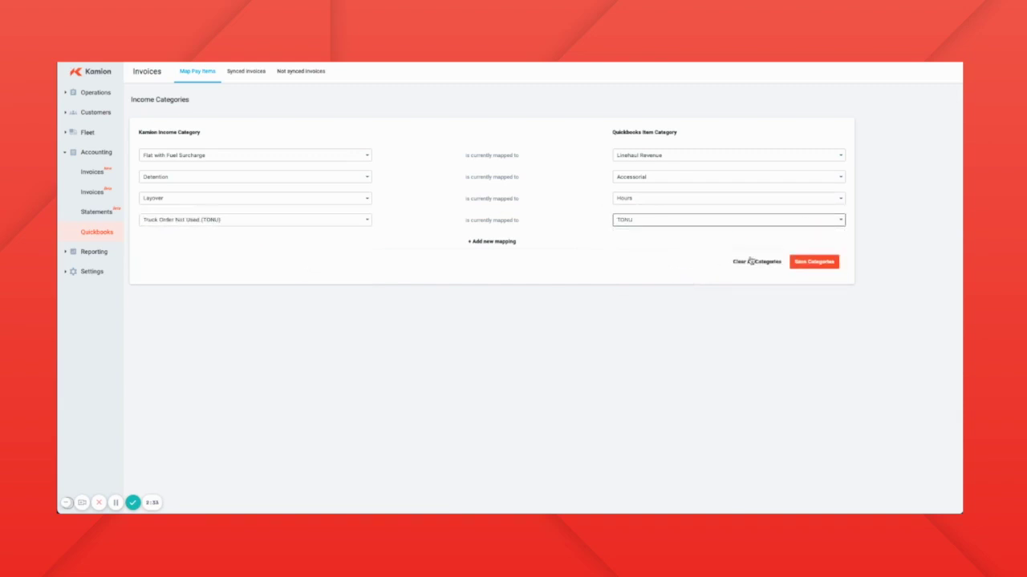
Step: Add a fifth mapping that links the Lumper income category to the QuickBooks item Accessorial, and save the categories
click(485, 241)
click(359, 242)
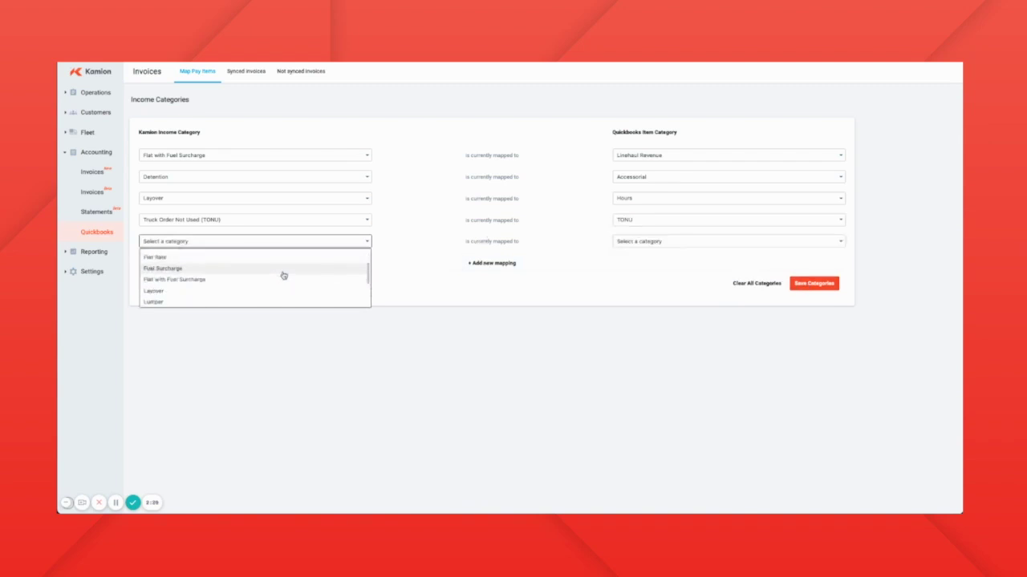
click(282, 289)
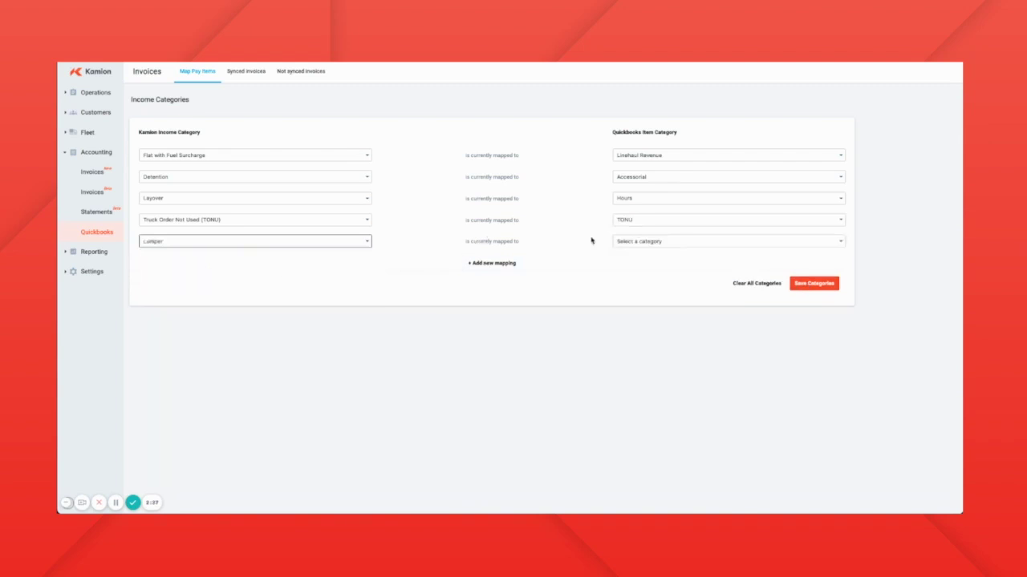
click(700, 244)
click(680, 266)
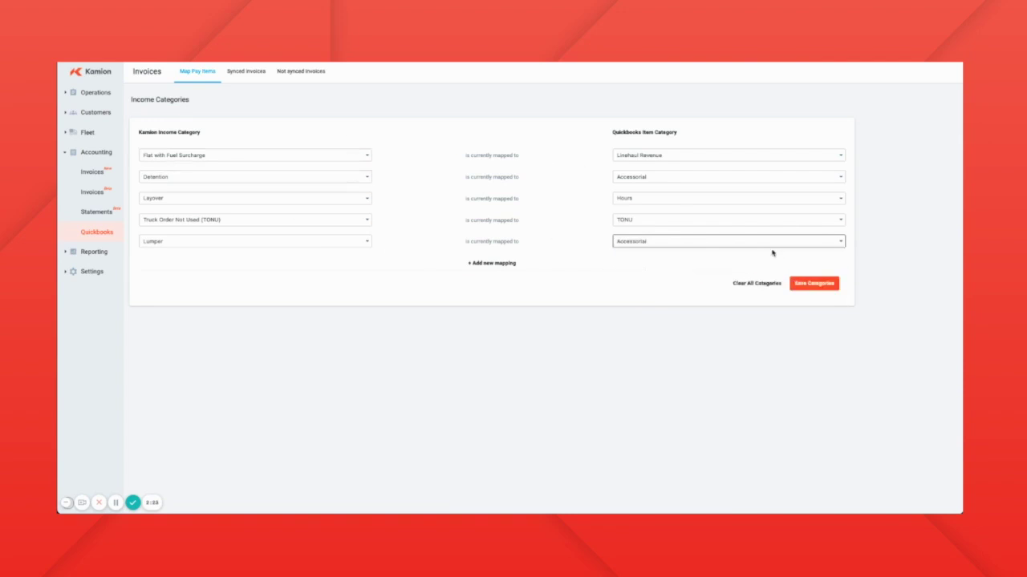
click(818, 287)
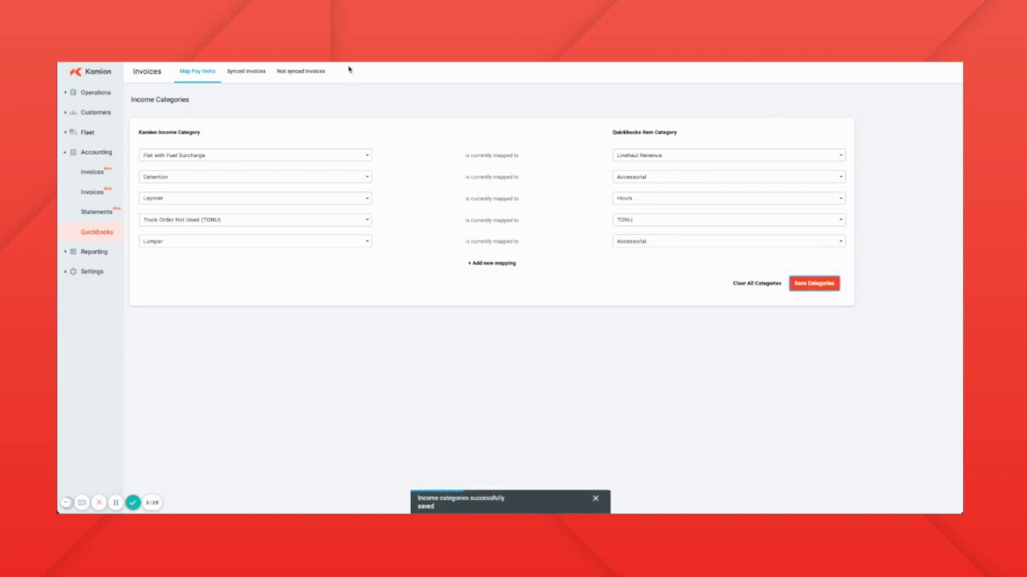
Step: Filter the not synced invoices to load status Approved and send the invoice for load 8 to QuickBooks
click(312, 76)
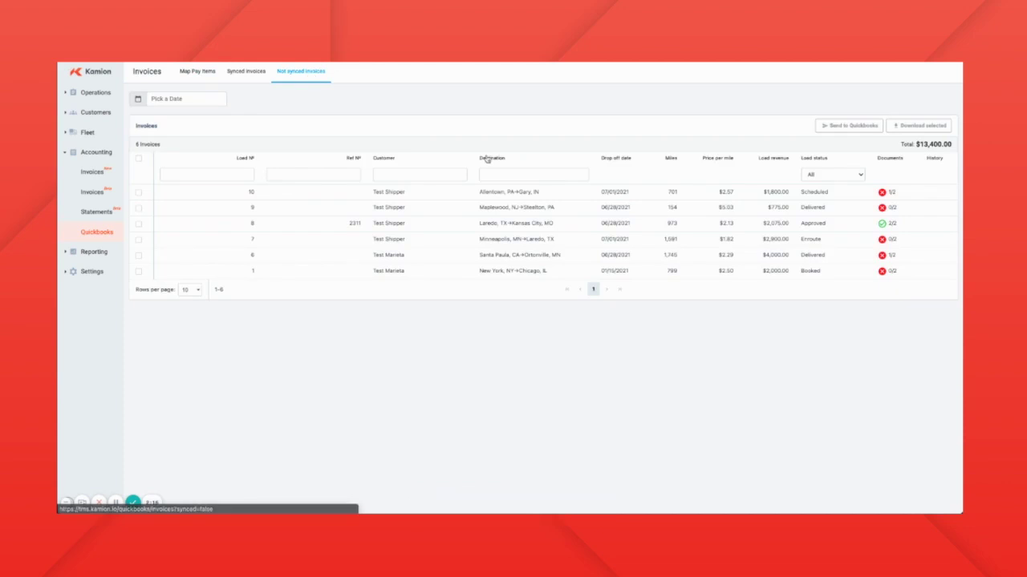
click(862, 176)
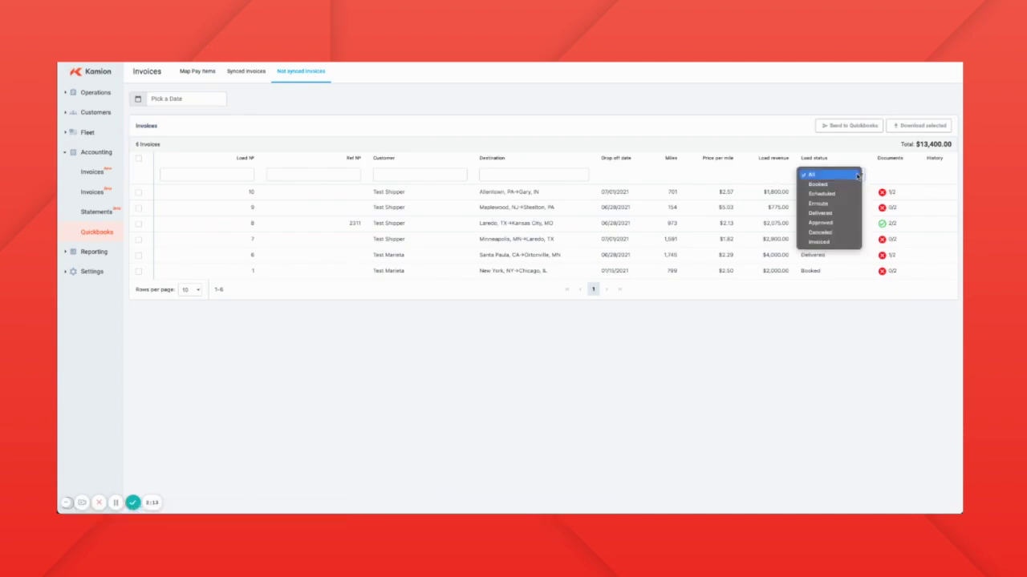
click(842, 225)
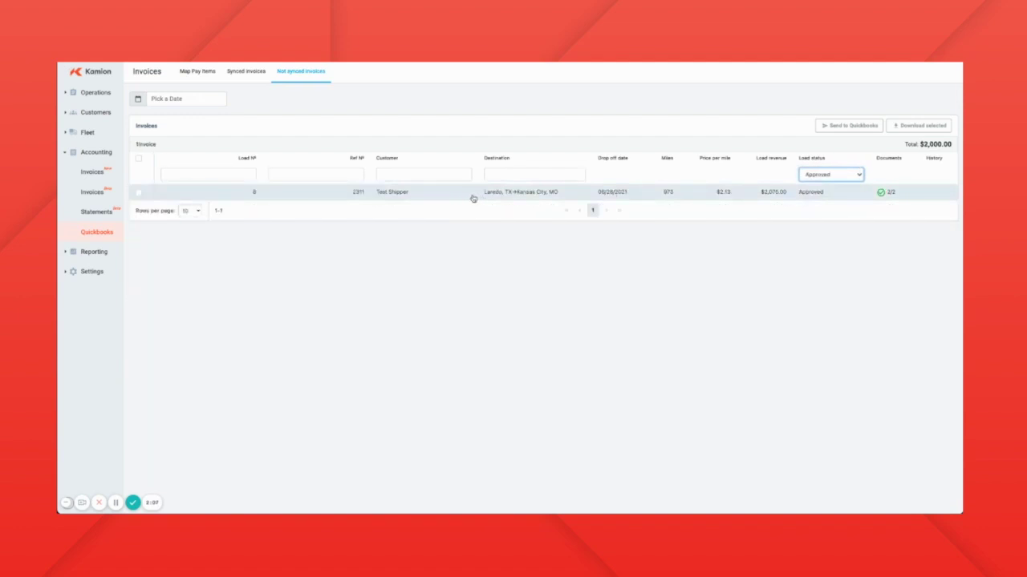
click(139, 192)
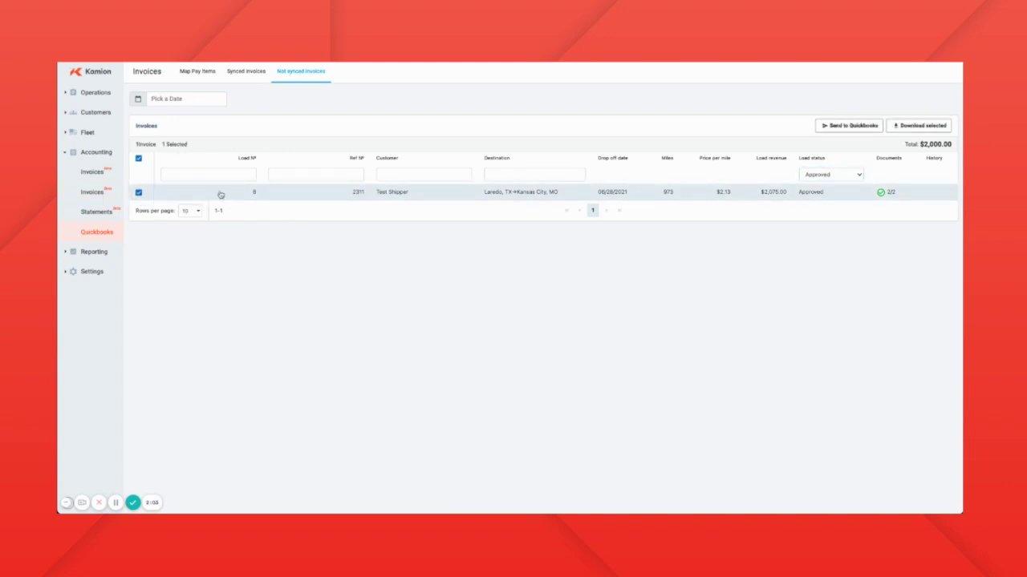
click(855, 127)
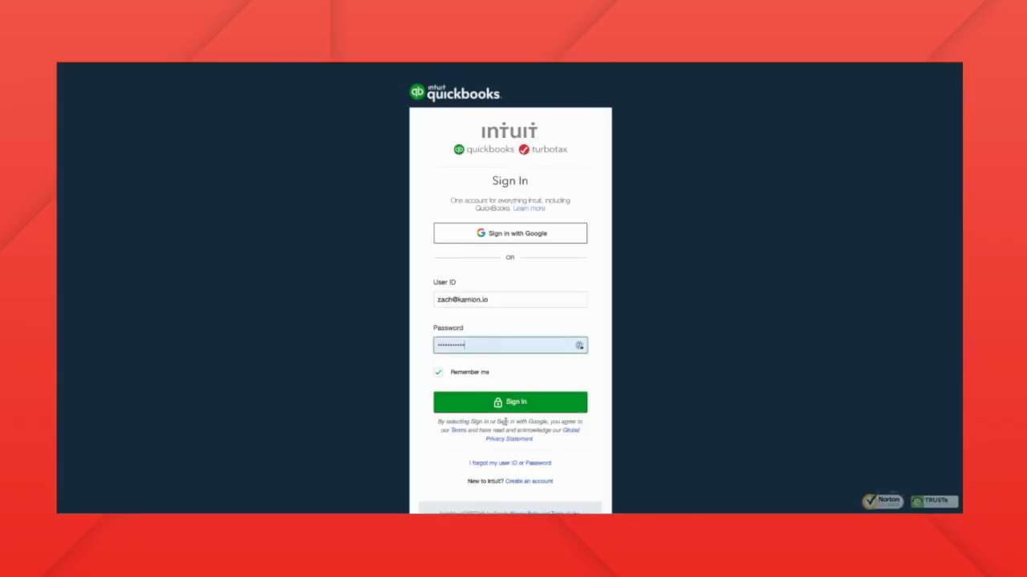
Step: Switch to QuickBooks, sign in with the prefilled Intuit credentials and open the sales invoices list of Sandbox Company_US_1
click(500, 406)
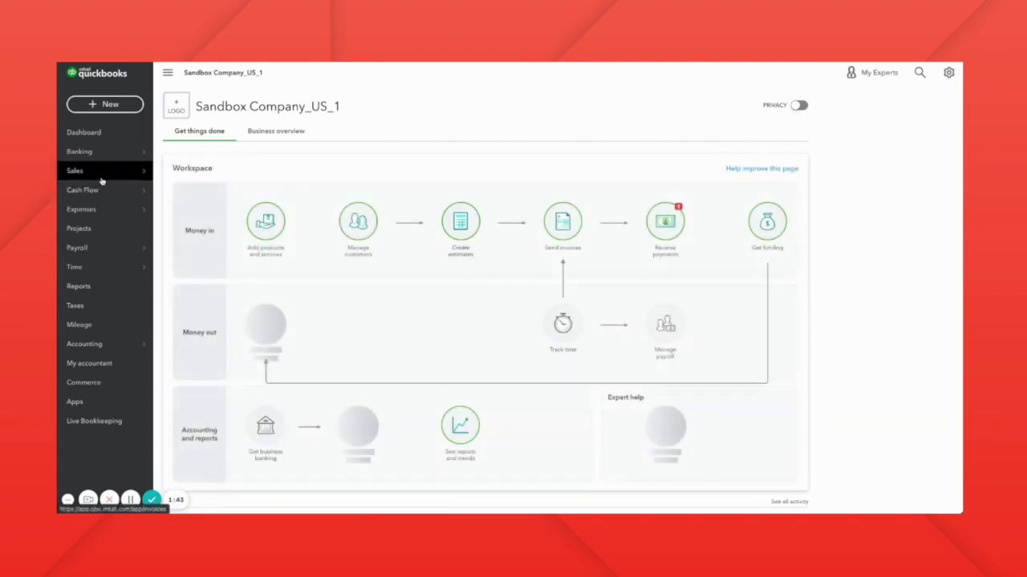
click(100, 177)
mouse_move(143, 199)
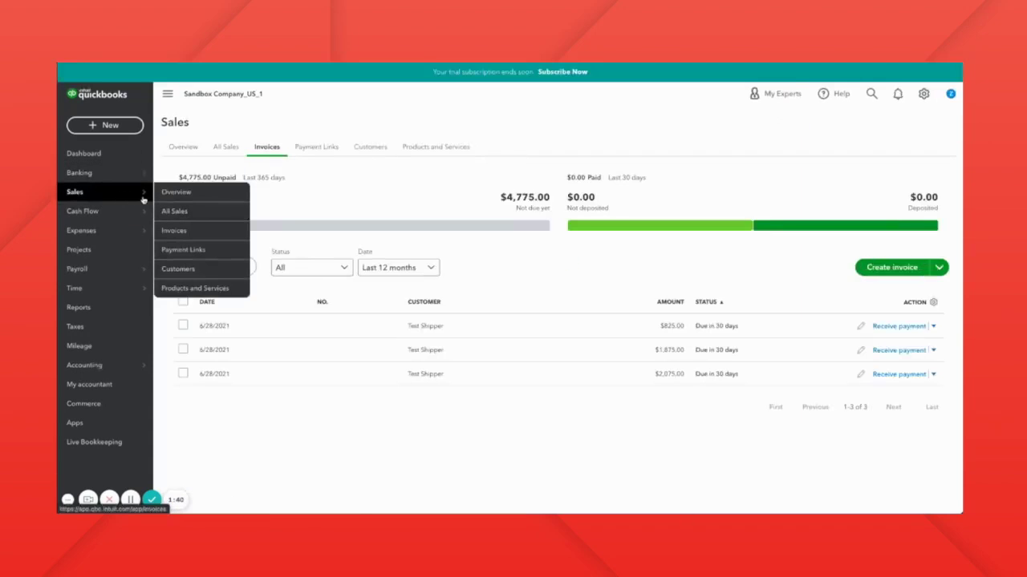
click(170, 230)
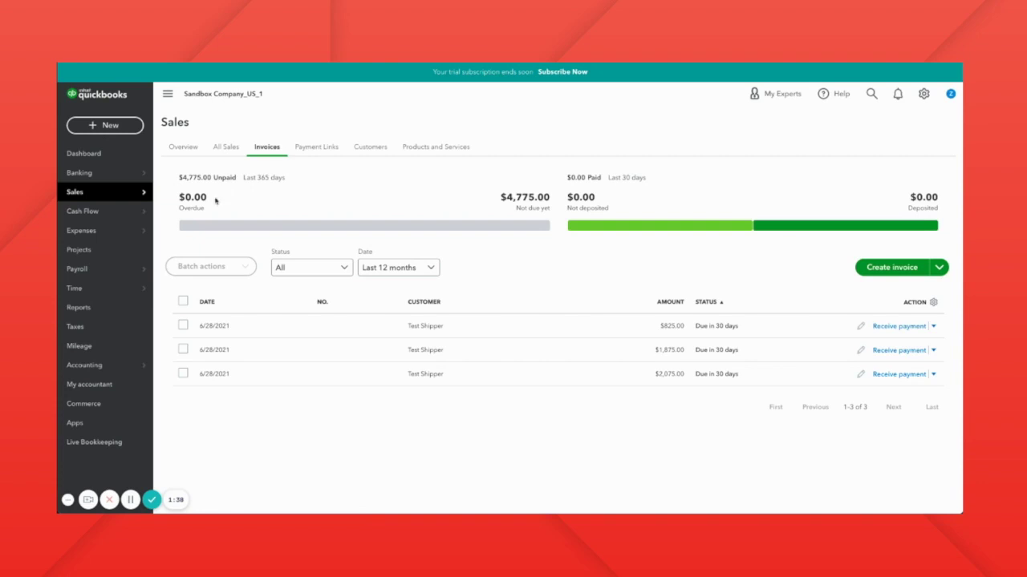